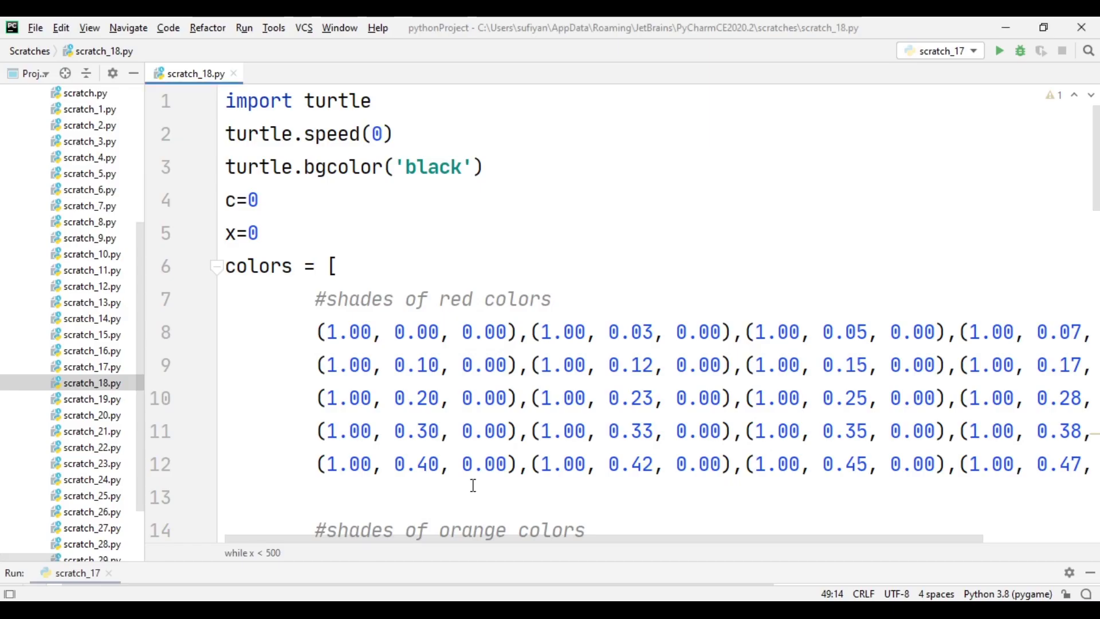
scroll(66, 259, up, 5)
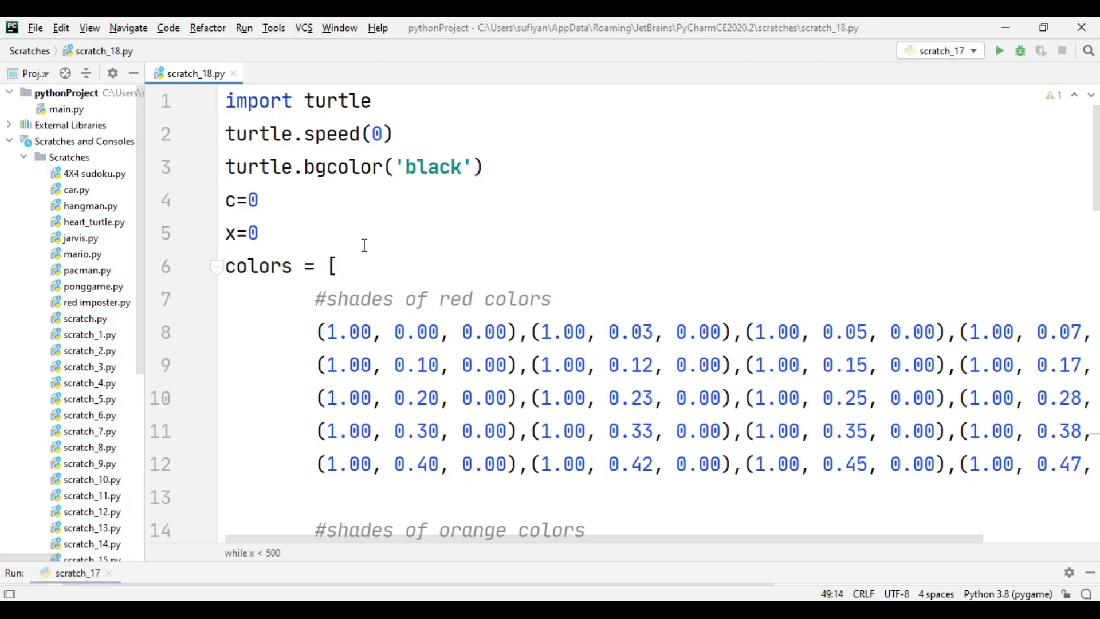
scroll(391, 248, down, 7)
scroll(390, 247, up, 7)
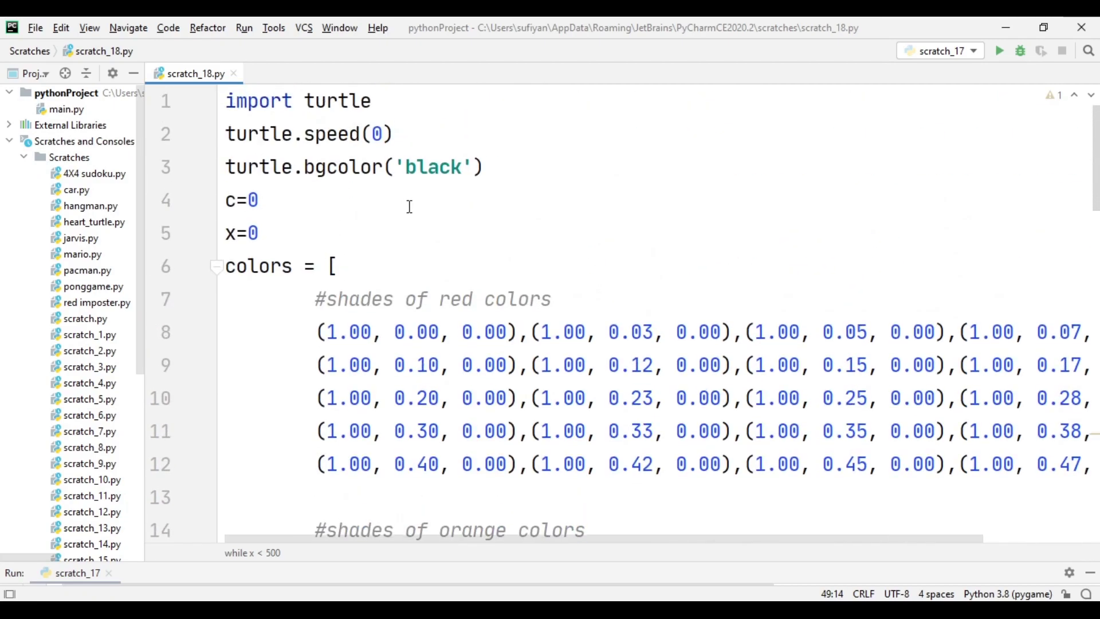
scroll(454, 216, down, 7)
scroll(457, 272, down, 7)
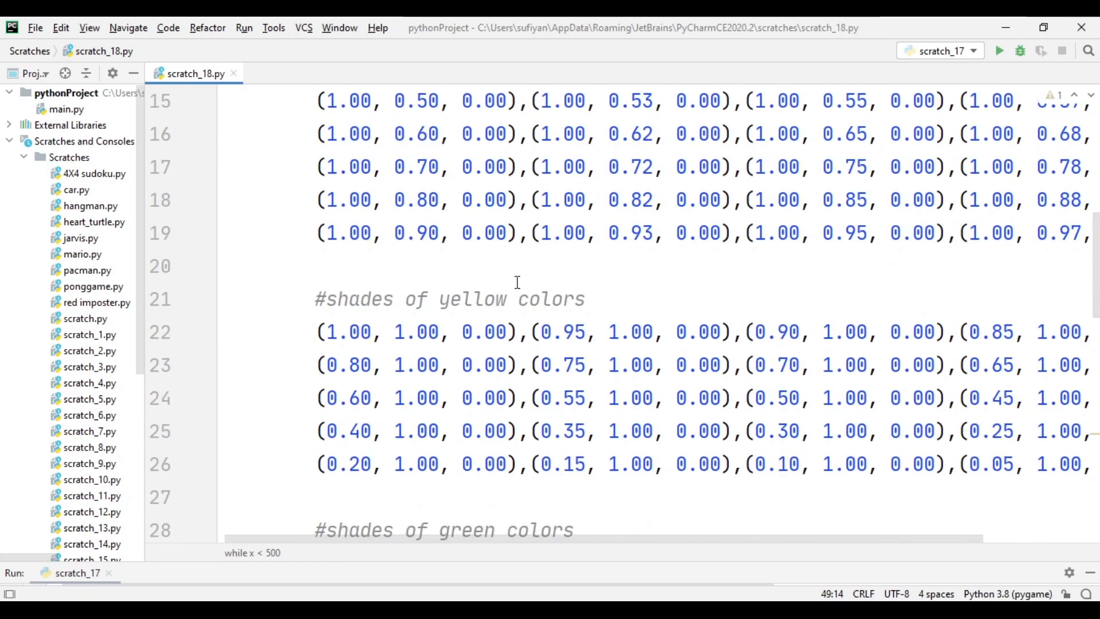
scroll(513, 275, down, 7)
scroll(499, 280, down, 7)
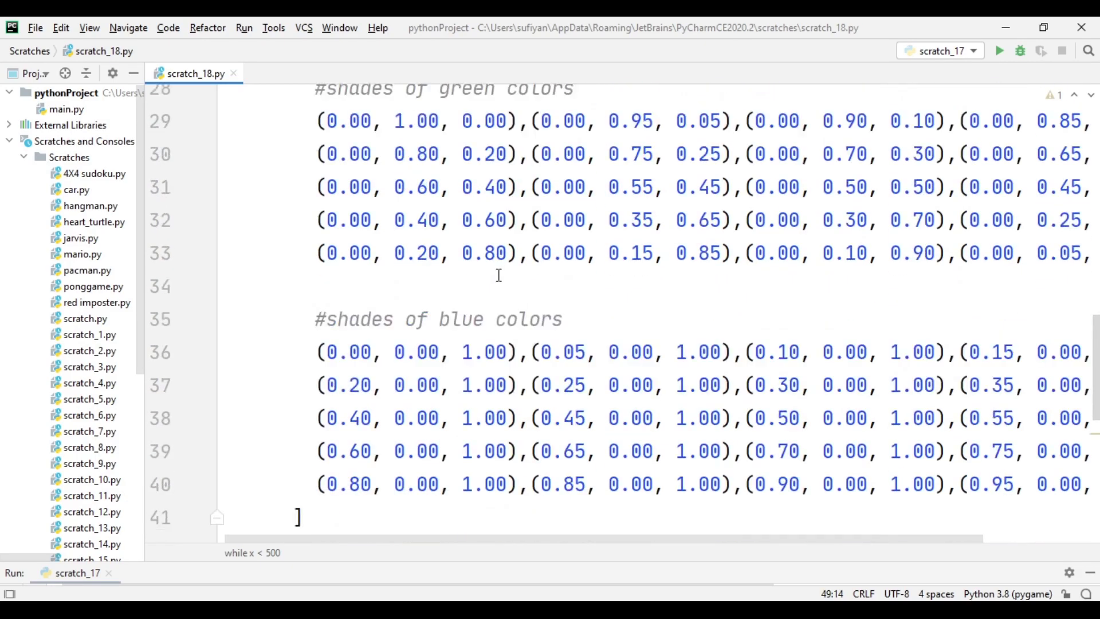
scroll(481, 282, down, 7)
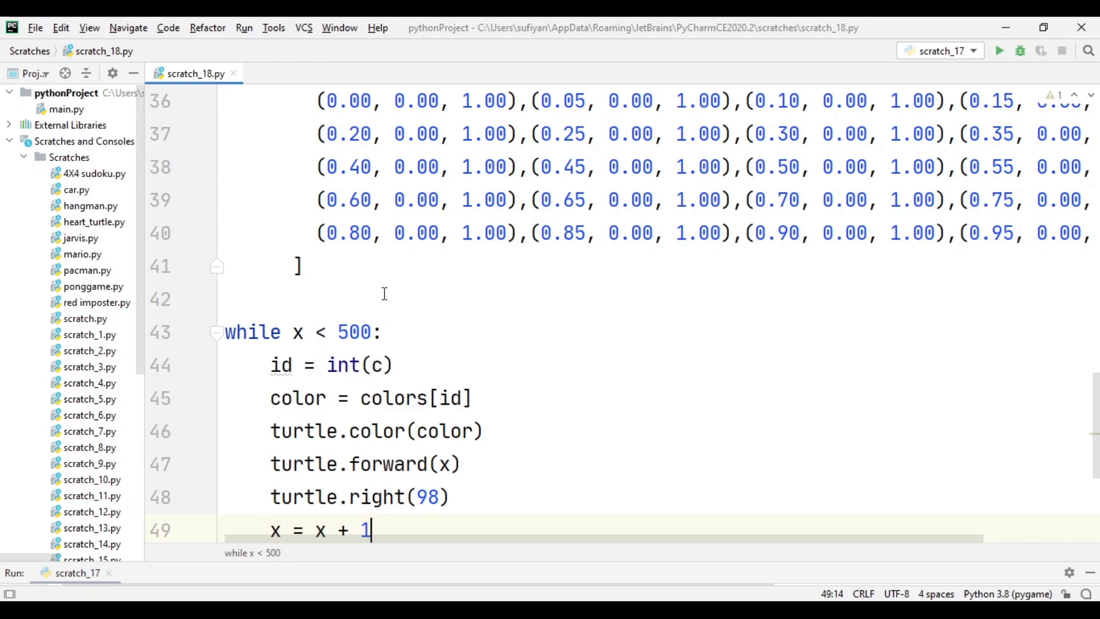
scroll(399, 361, down, 3)
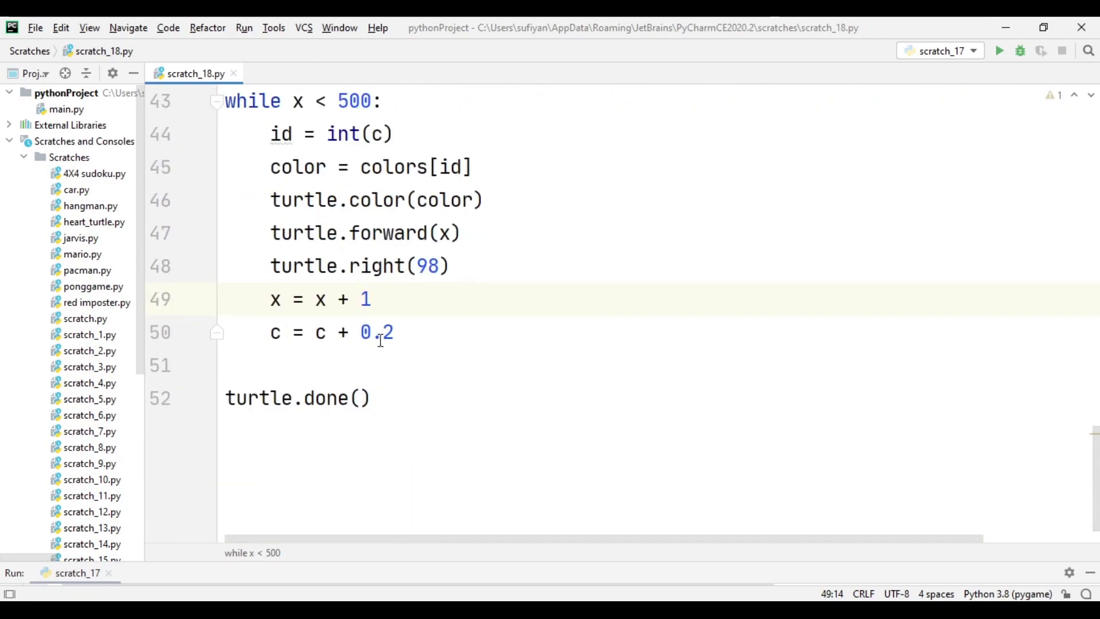
scroll(373, 301, up, 3)
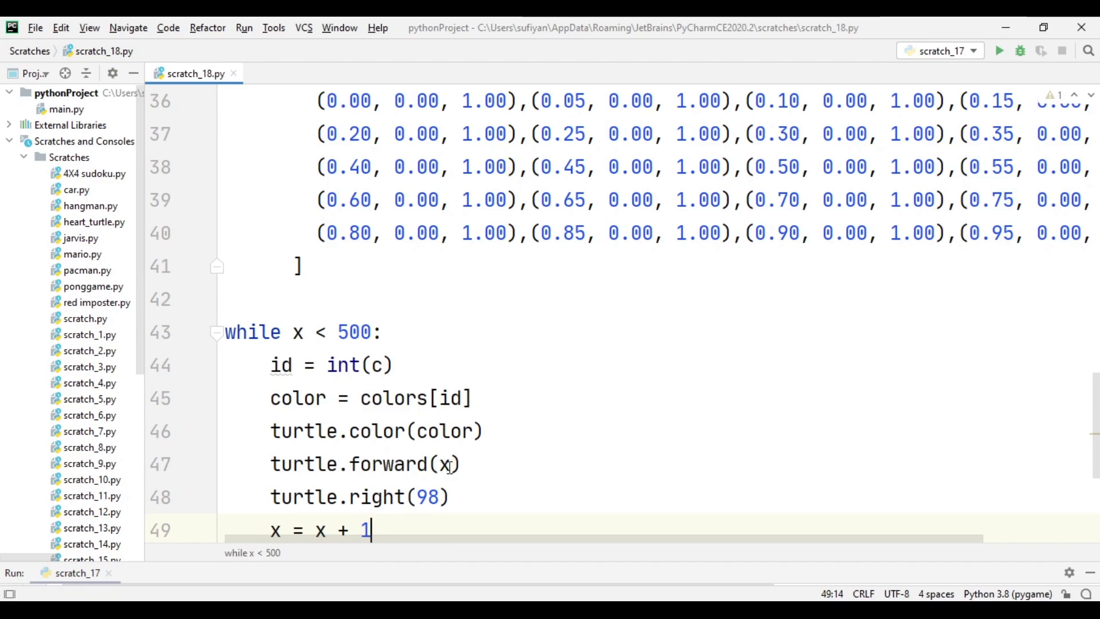
scroll(448, 464, down, 7)
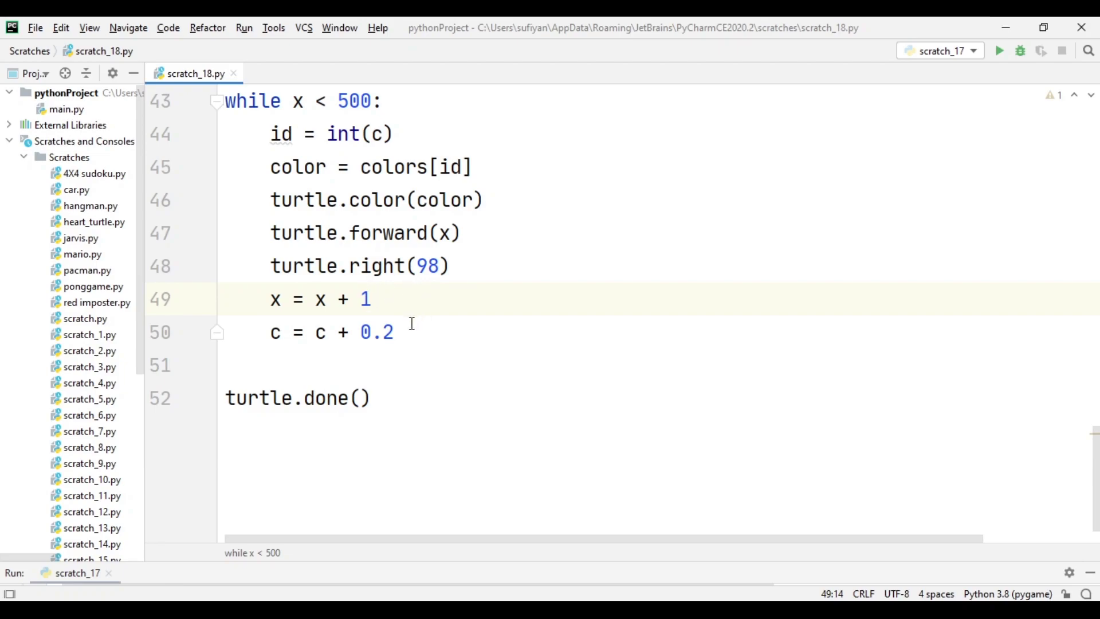
- Run the spiral script and enlarge the Turtle Graphics window upward to see it drawing
click(1000, 51)
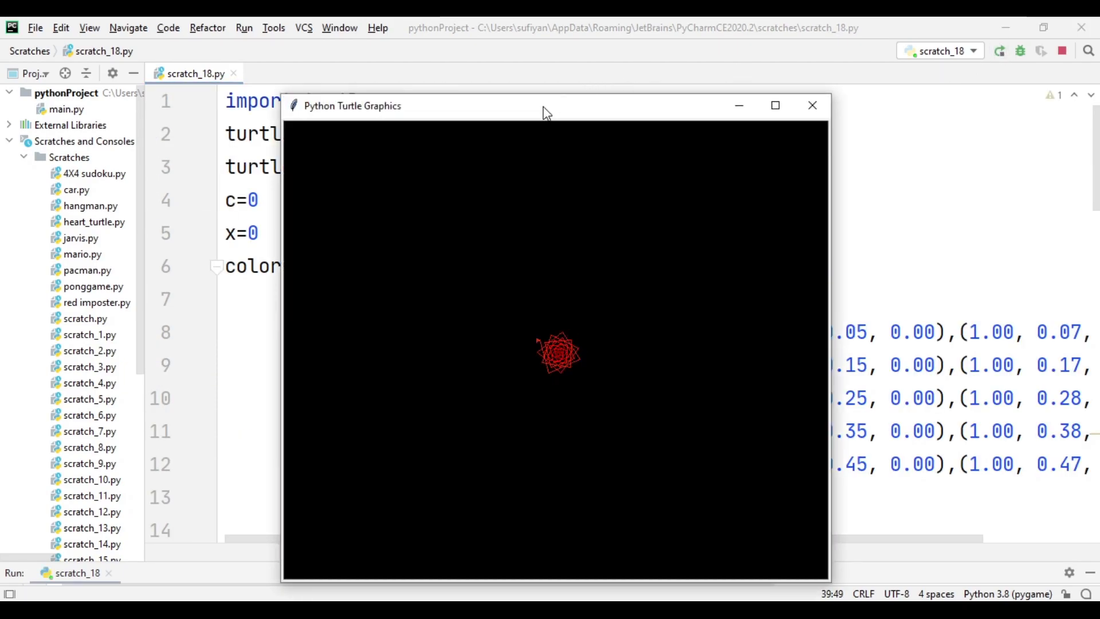
drag(546, 93, 546, 17)
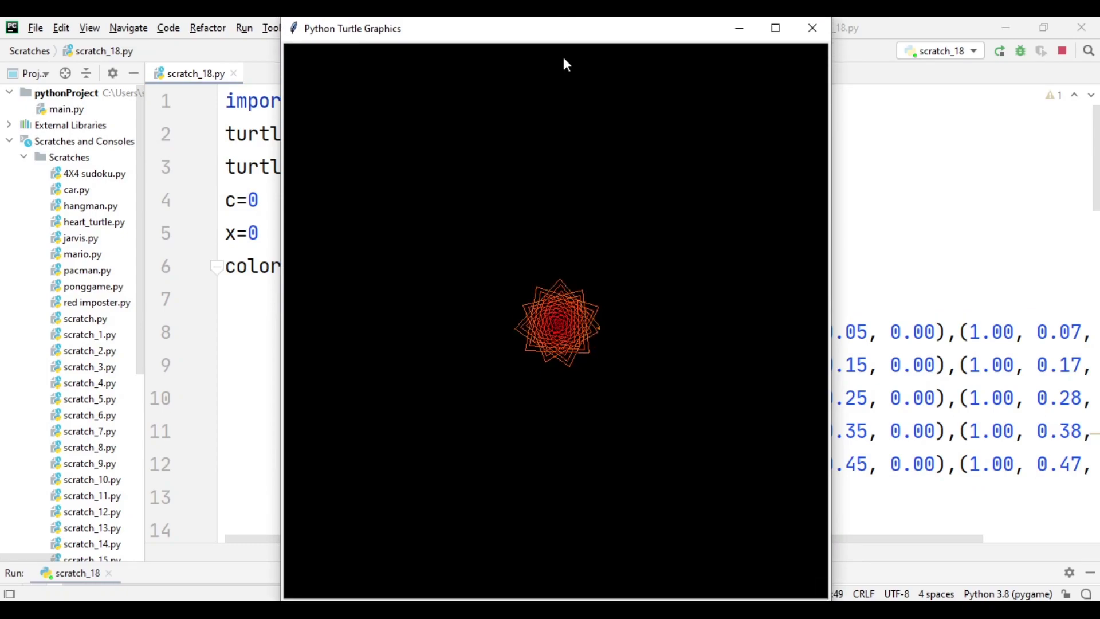